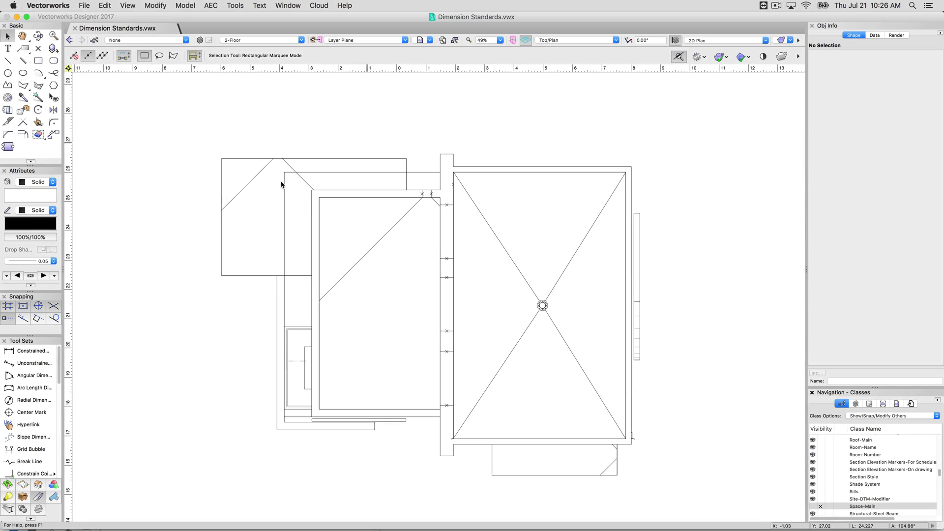
- Draw a constrained chain dimension along the plan's top edge: 2.143, 4.16, 1.153, 0.457, 6.068
{"action": "left_click", "coordinate": [45, 352]}
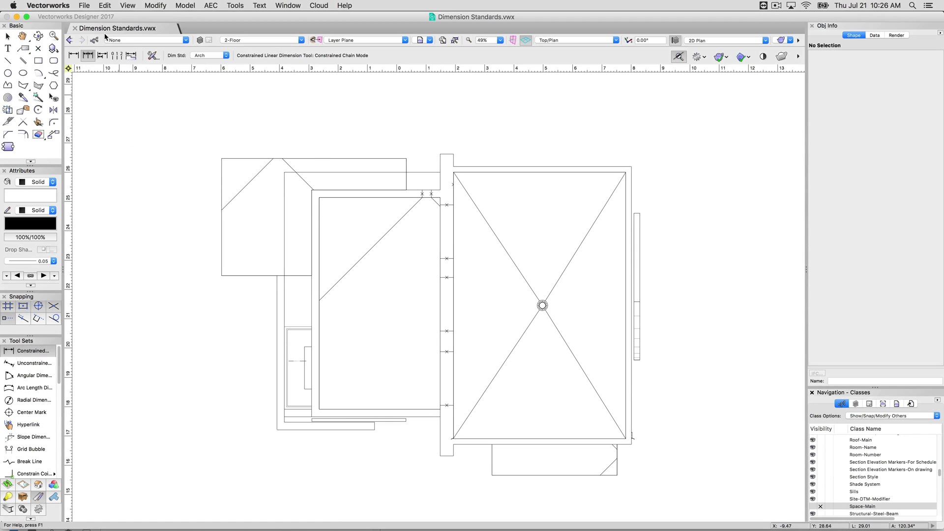
{"action": "left_click", "coordinate": [222, 158]}
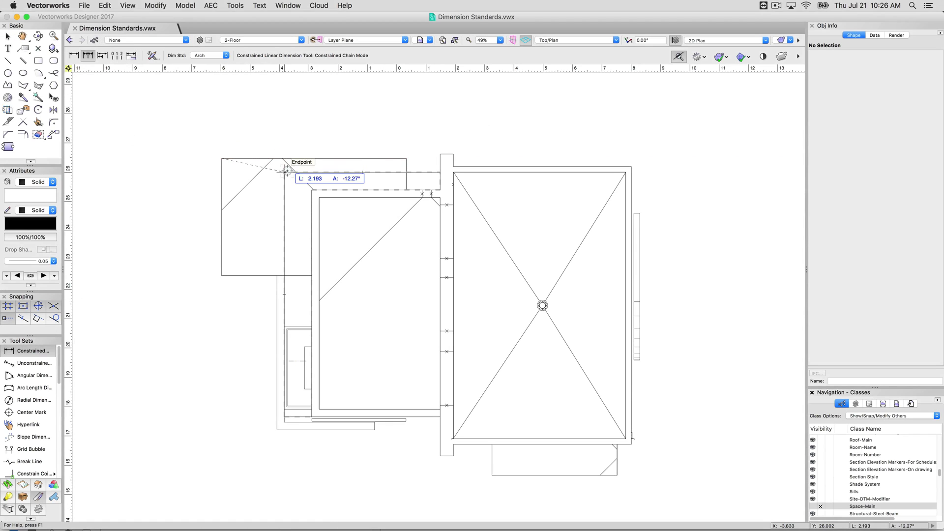
{"action": "left_click", "coordinate": [284, 158]}
{"action": "left_click", "coordinate": [288, 112]}
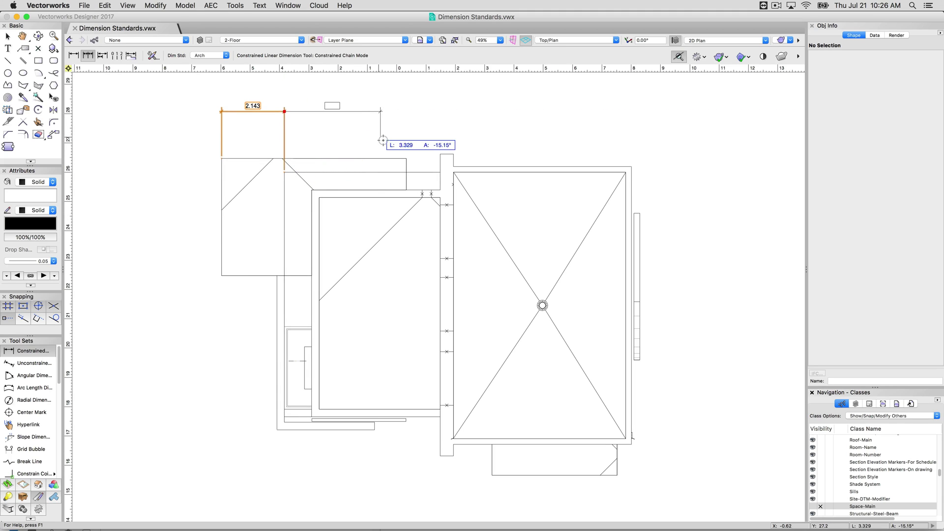
{"action": "left_click", "coordinate": [406, 158]}
{"action": "left_click", "coordinate": [440, 153]}
{"action": "left_click", "coordinate": [454, 153]}
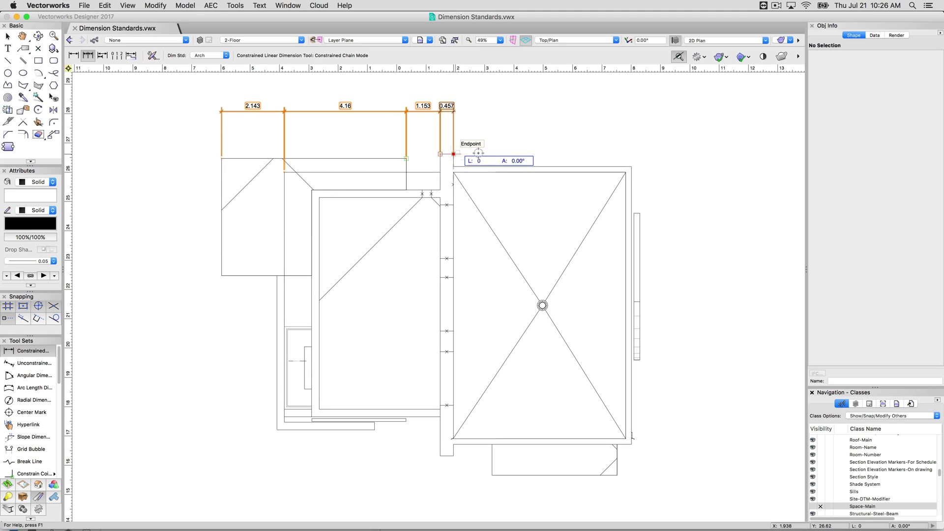
{"action": "double_click", "coordinate": [632, 165]}
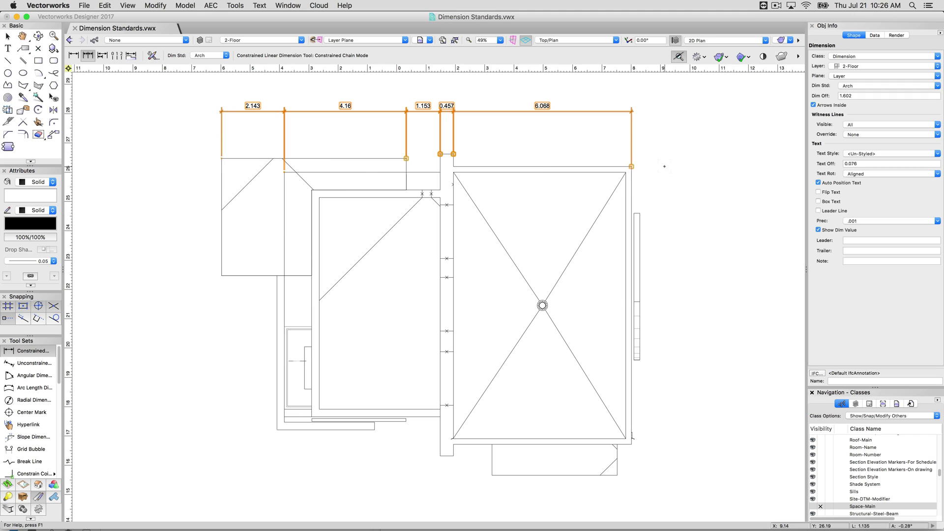
{"action": "left_click", "coordinate": [8, 36]}
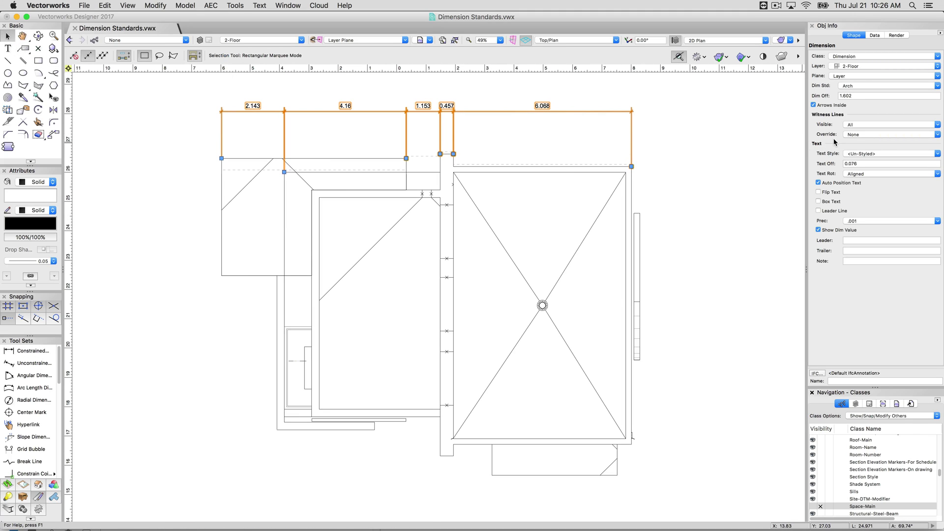
{"action": "left_click", "coordinate": [856, 86]}
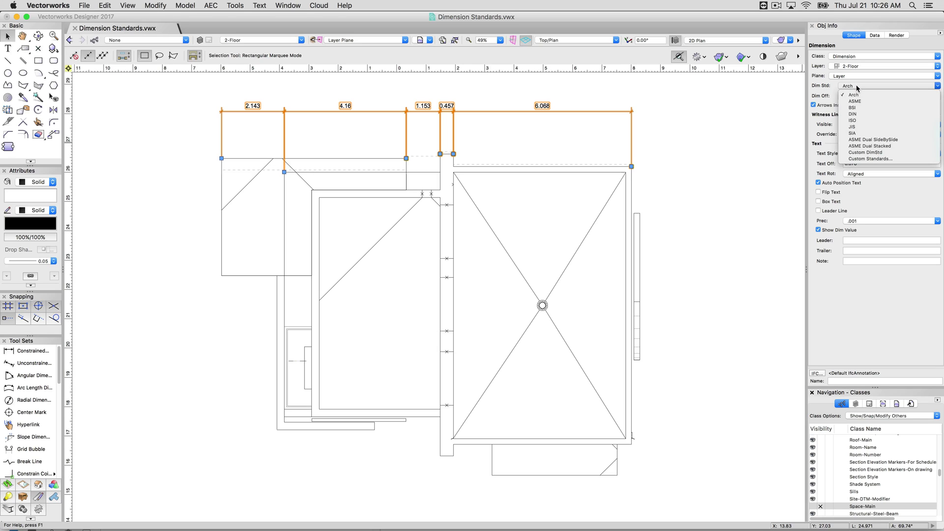
{"action": "left_click", "coordinate": [858, 120]}
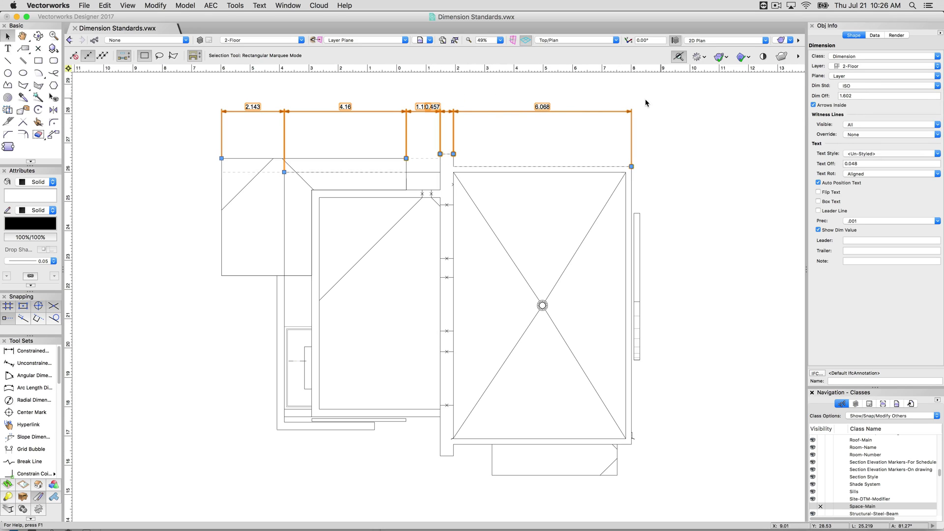
{"action": "left_click", "coordinate": [852, 85]}
{"action": "left_click", "coordinate": [855, 94]}
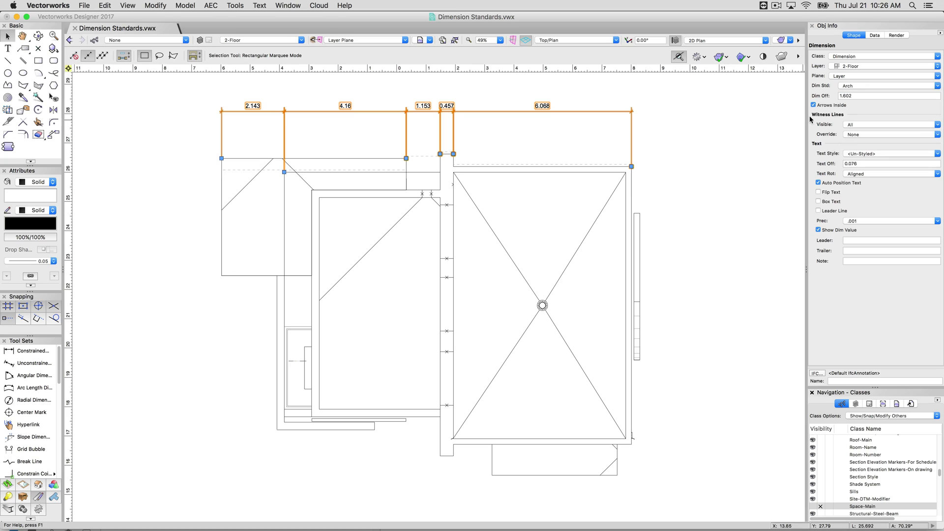
{"action": "left_click", "coordinate": [852, 86]}
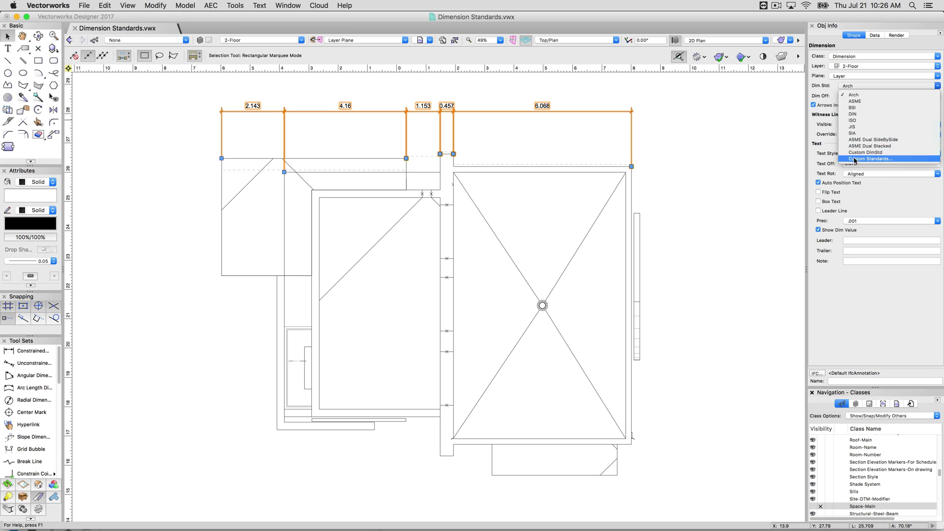
- Open Document Preferences at the Dimensions settings
{"action": "left_click", "coordinate": [84, 6]}
{"action": "left_click", "coordinate": [84, 6]}
{"action": "mouse_move", "coordinate": [163, 131]}
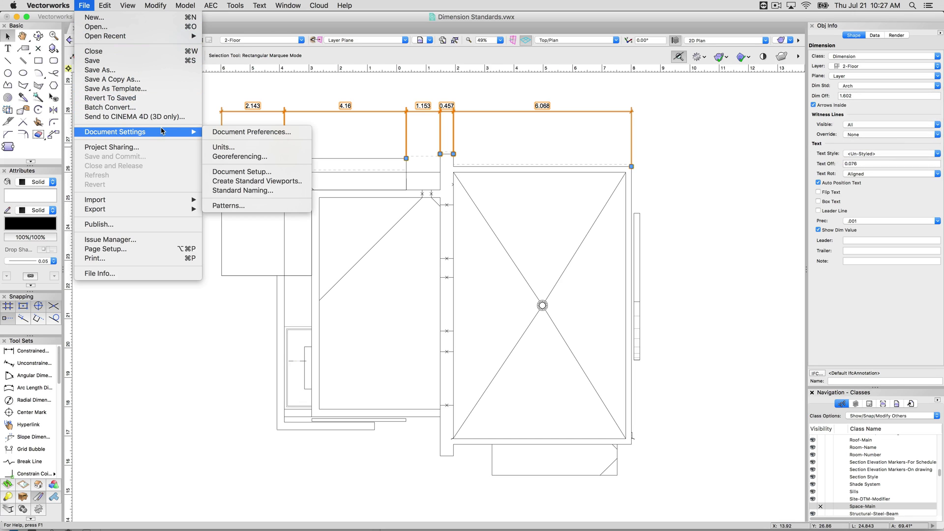
{"action": "left_click", "coordinate": [241, 133]}
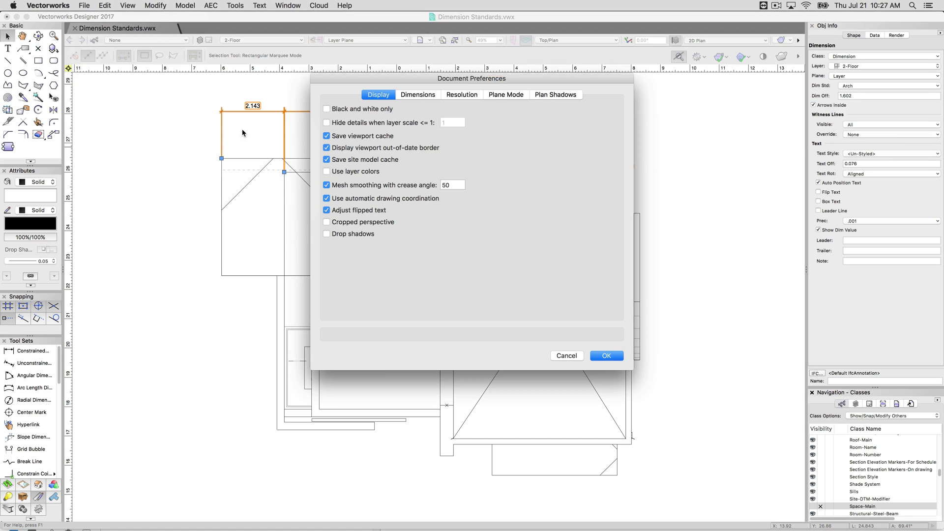
{"action": "left_click", "coordinate": [426, 98]}
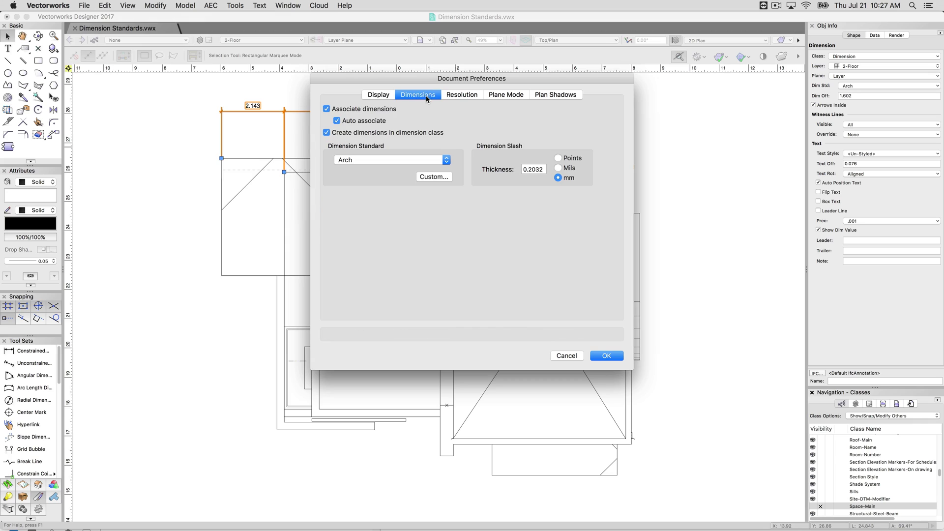
- Create a new custom dimension standard named Custom DimStd2 and open it for editing
{"action": "left_click", "coordinate": [433, 177]}
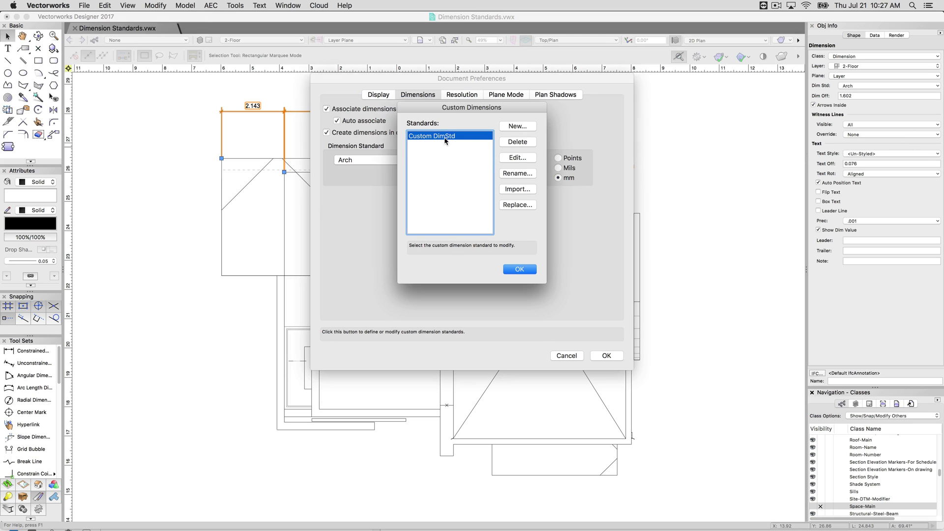
{"action": "left_click", "coordinate": [518, 126]}
{"action": "type", "text": "Custom DimStd2"}
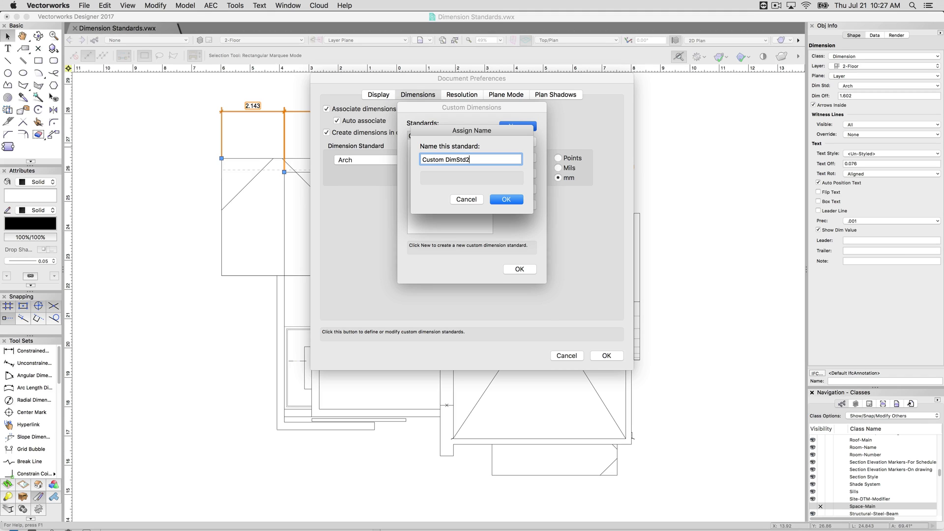
{"action": "key", "text": "Return"}
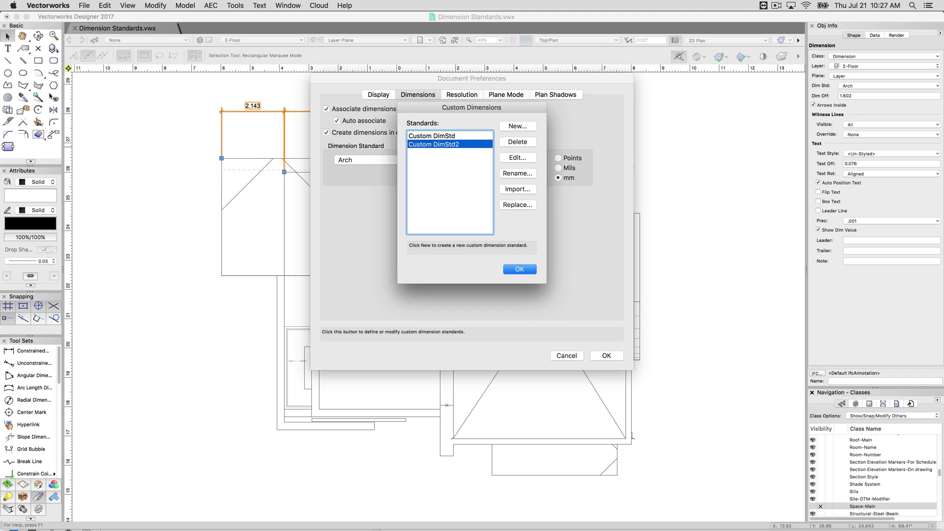
{"action": "left_click", "coordinate": [513, 158]}
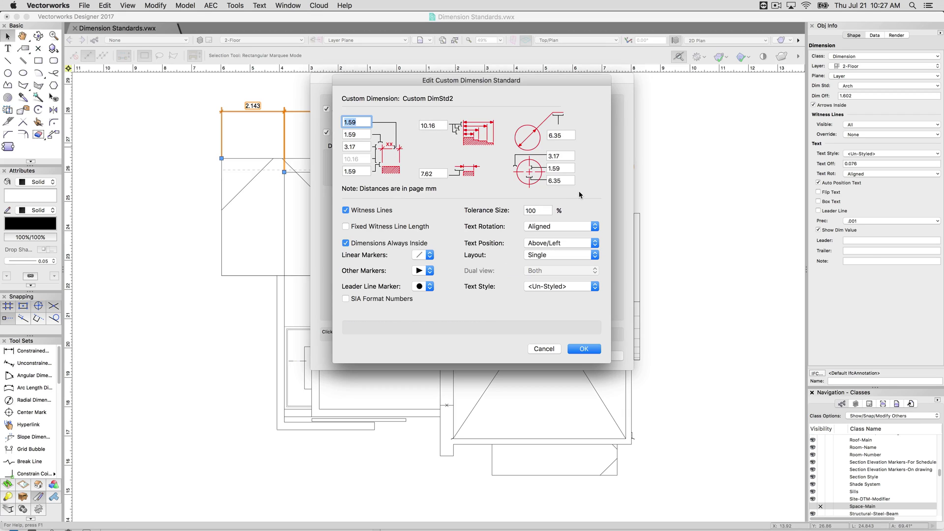
- Set Custom DimStd2's text style to Dimensions 10 pt and confirm the custom standard dialogs
{"action": "key", "text": "Return"}
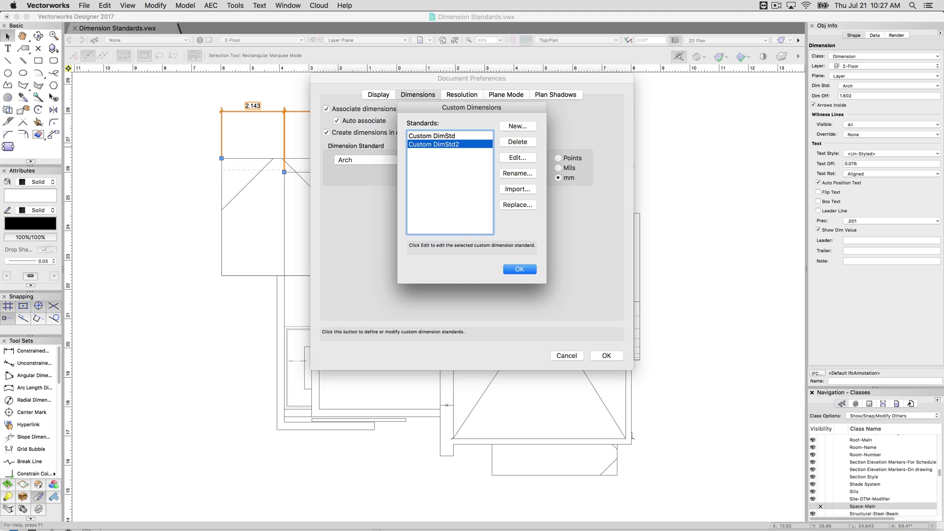
{"action": "left_click", "coordinate": [523, 160]}
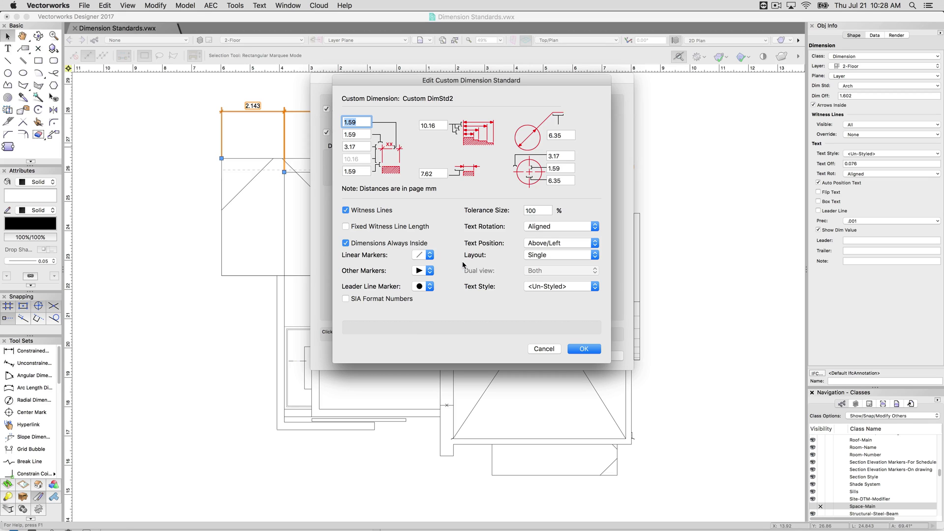
{"action": "left_click", "coordinate": [594, 287]}
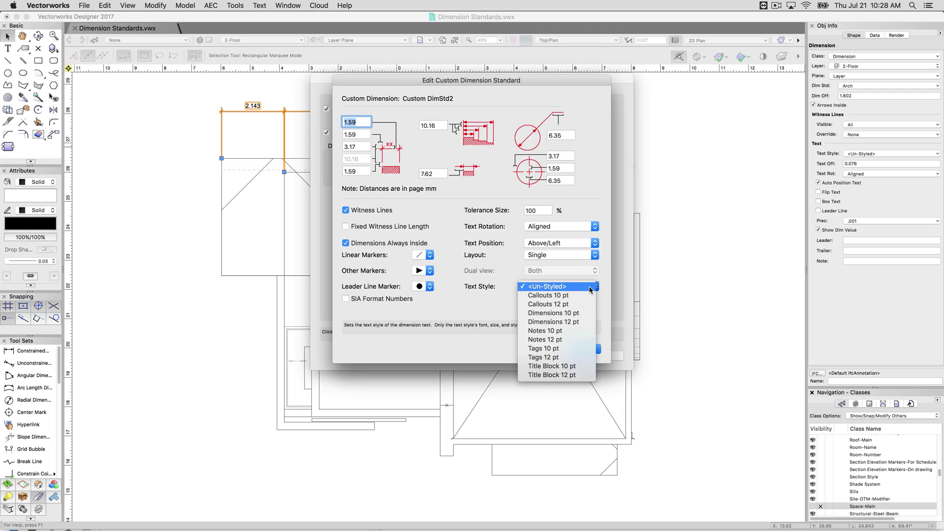
{"action": "left_click", "coordinate": [587, 313]}
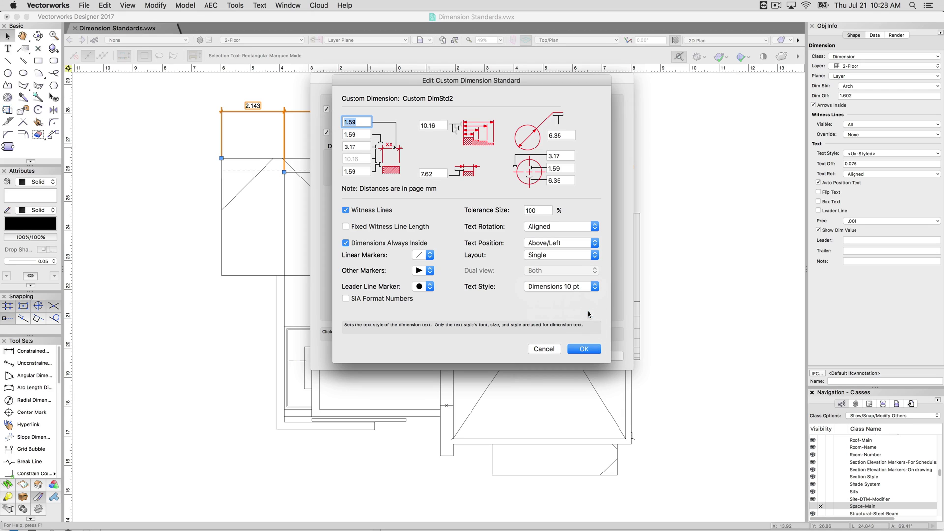
{"action": "left_click", "coordinate": [599, 349]}
{"action": "left_click", "coordinate": [519, 269]}
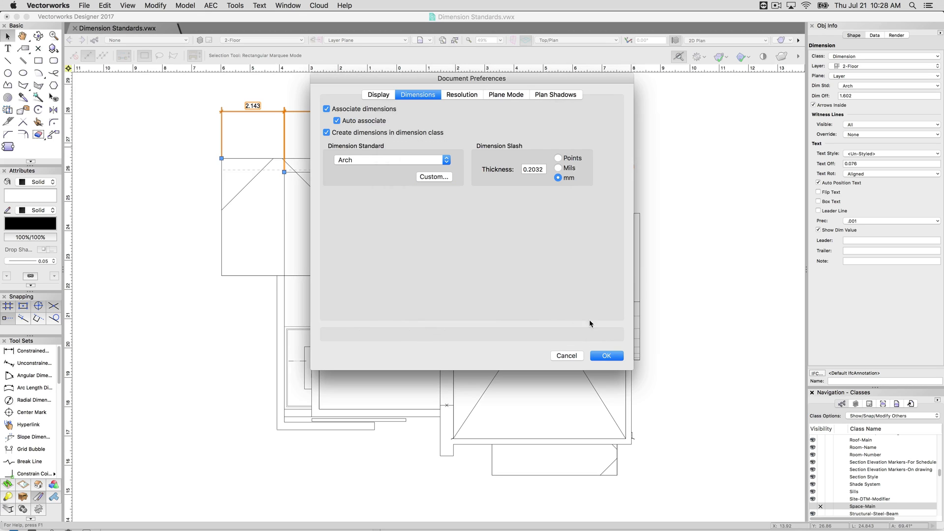
- Assign Custom DimStd2 to the dimension chain in the Object Info palette and show the Resource Manager
{"action": "left_click", "coordinate": [600, 355]}
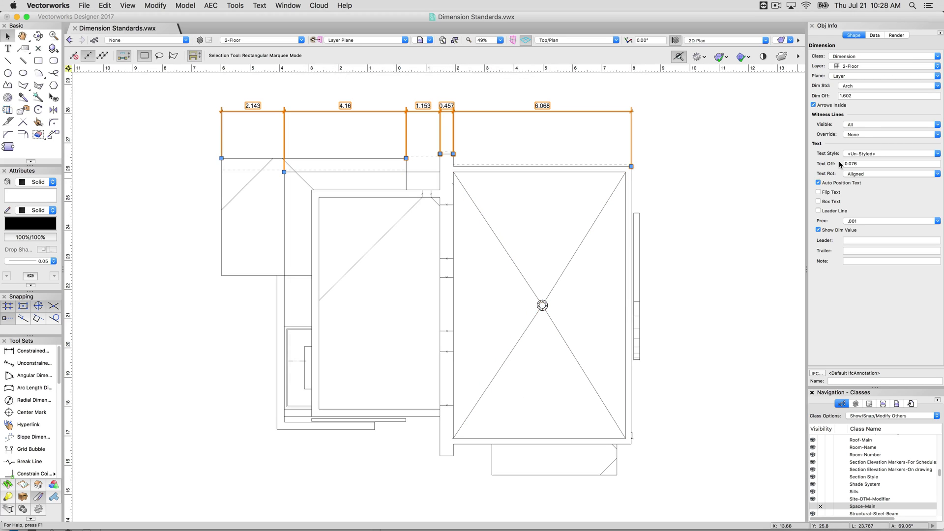
{"action": "left_click", "coordinate": [860, 86]}
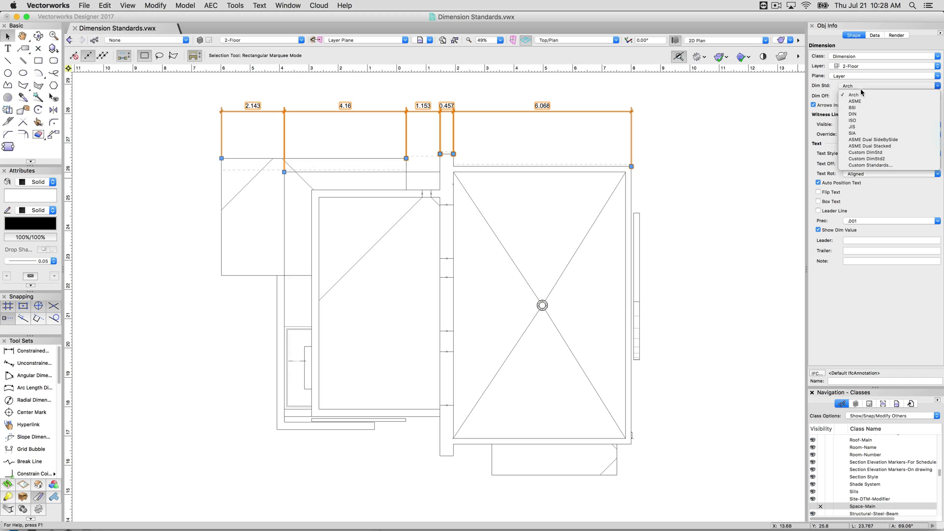
{"action": "left_click", "coordinate": [869, 158]}
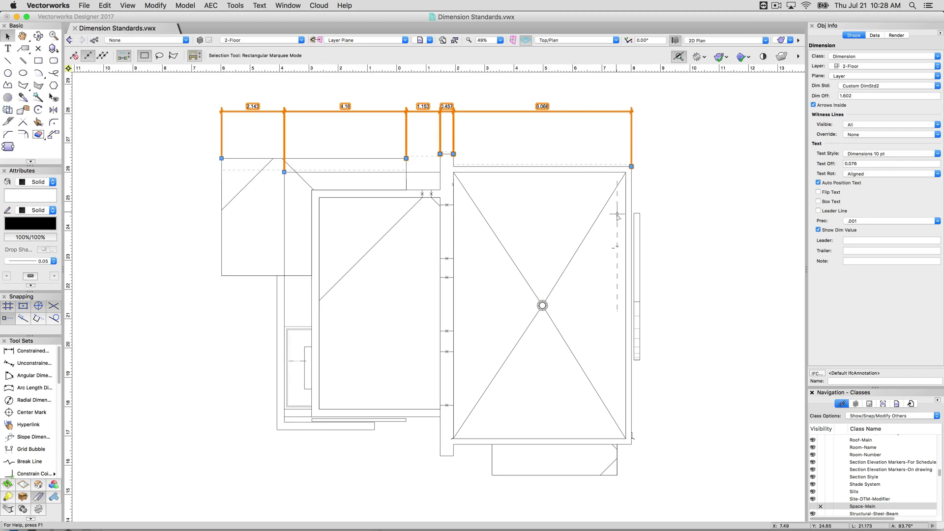
{"action": "key", "text": "super+r"}
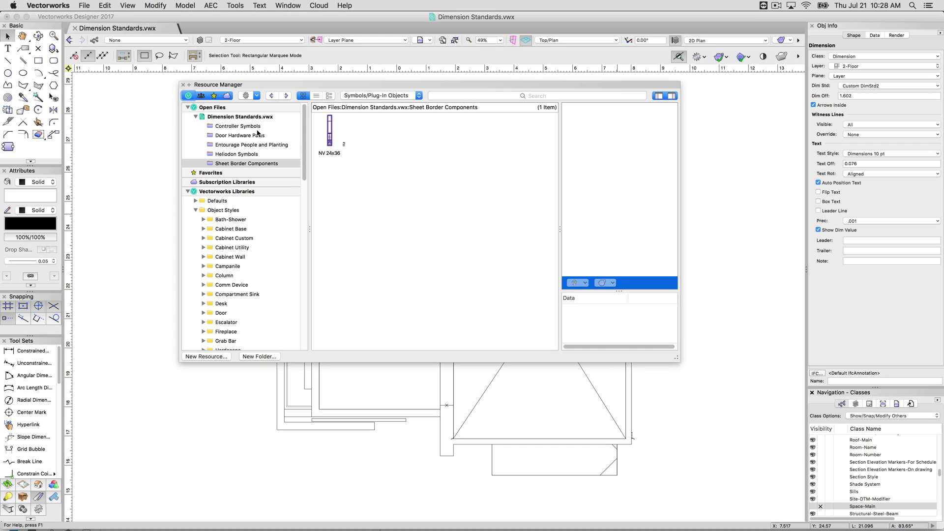
- Show only Dimension Standards.vwx text styles in the Resource Manager and select Dimensions 10 pt
{"action": "left_click", "coordinate": [236, 117]}
{"action": "left_click", "coordinate": [362, 97]}
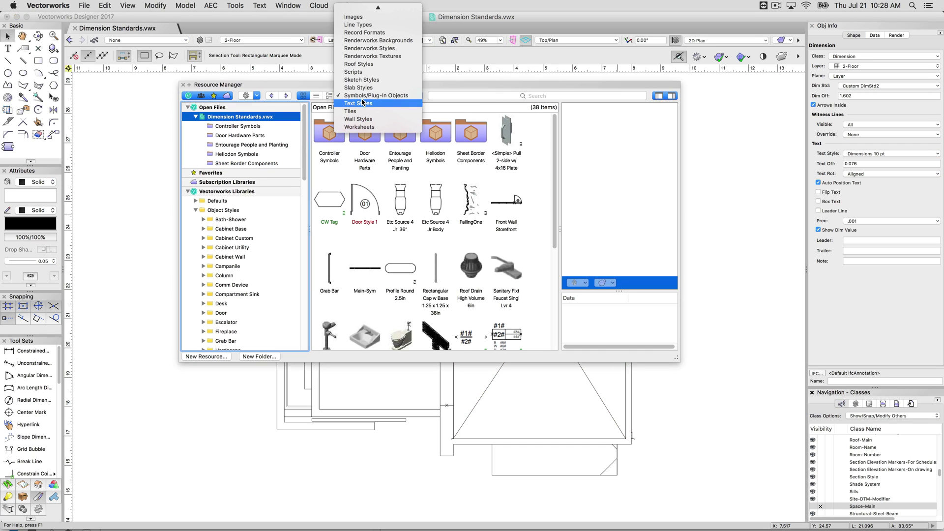
{"action": "left_click", "coordinate": [363, 103]}
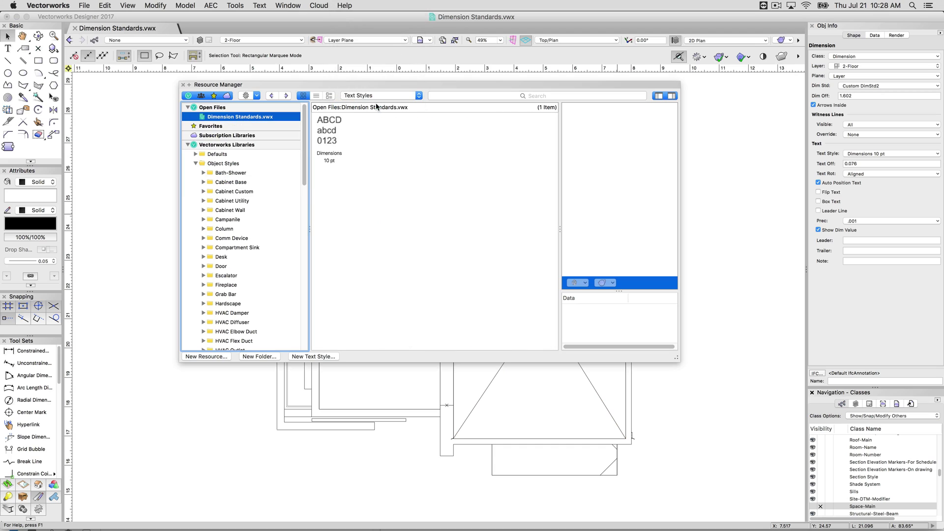
{"action": "left_click_drag", "start_coordinate": [380, 85], "coordinate": [374, 164]}
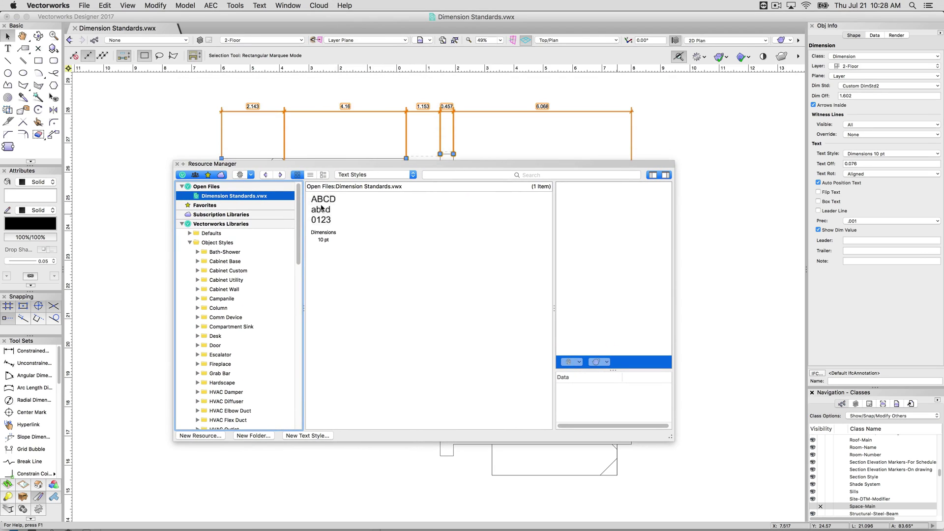
{"action": "left_click", "coordinate": [321, 208]}
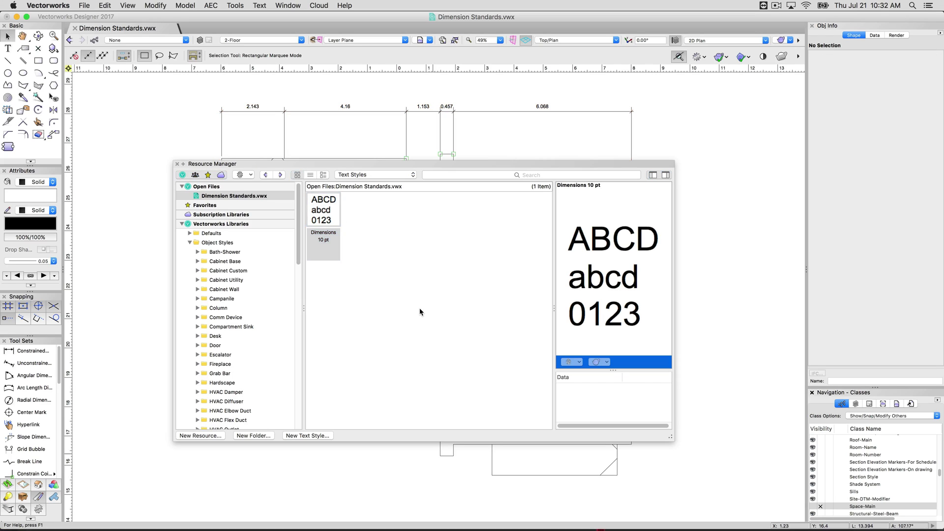
{"action": "right_click", "coordinate": [326, 208]}
- Make the Dimensions 10 pt text style bold italic at size 15, then reselect the dimension chain
{"action": "left_click", "coordinate": [353, 263]}
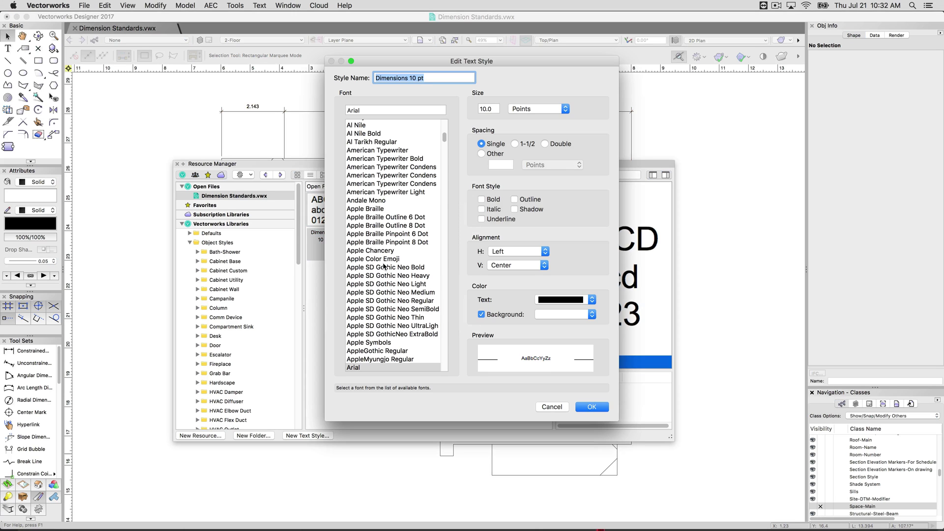
{"action": "left_click", "coordinate": [490, 200]}
{"action": "left_click", "coordinate": [481, 209]}
{"action": "left_click", "coordinate": [492, 108]}
{"action": "left_click_drag", "start_coordinate": [492, 108], "coordinate": [441, 107]}
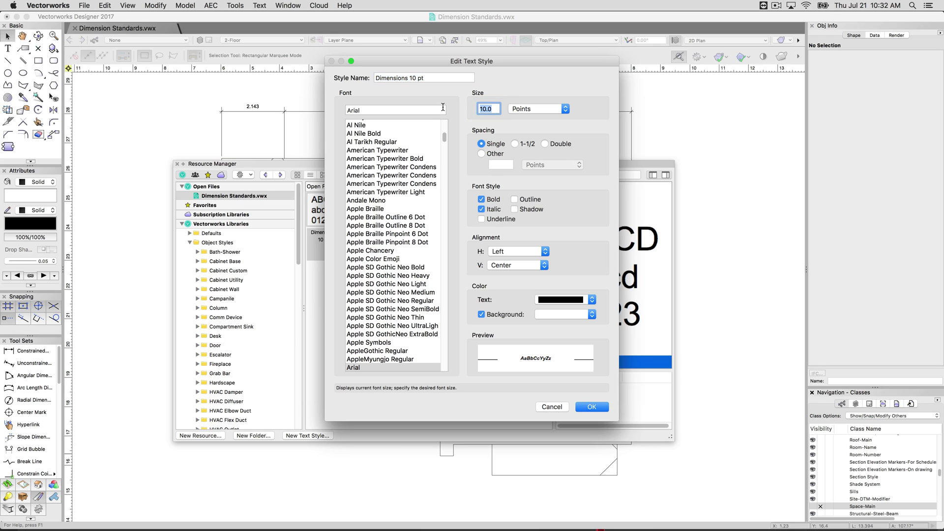
{"action": "type", "text": "15"}
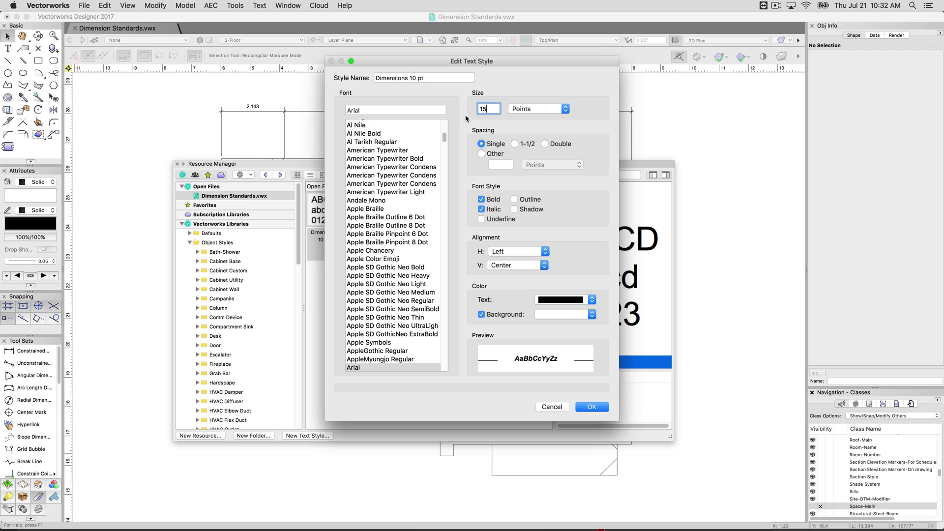
{"action": "left_click", "coordinate": [590, 408]}
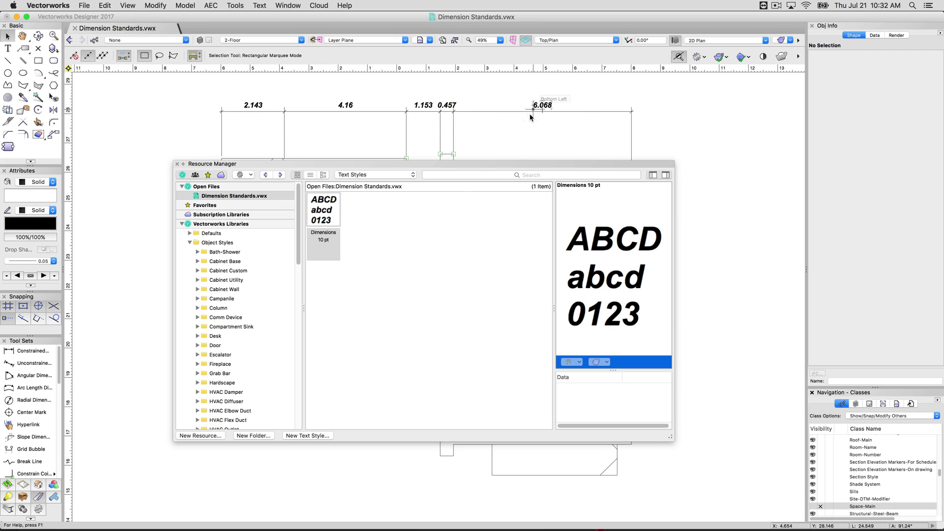
{"action": "left_click", "coordinate": [453, 111]}
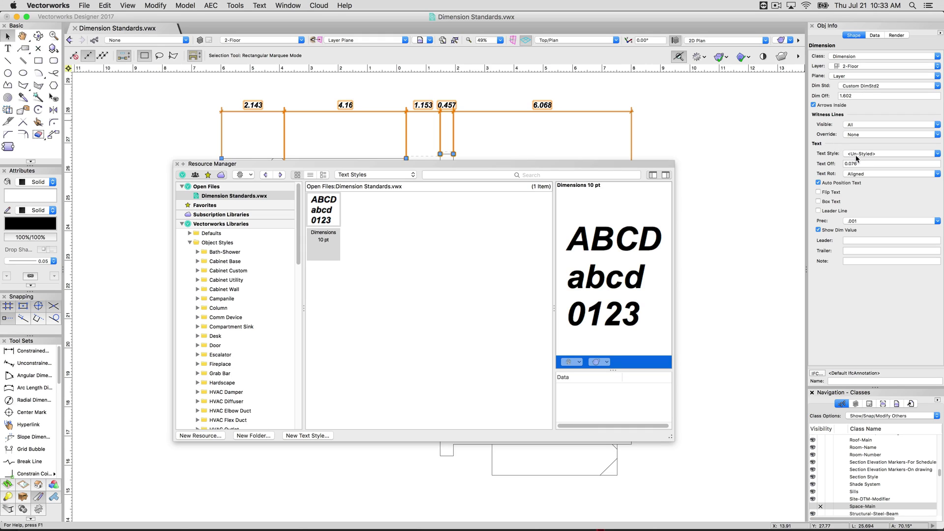
- Close the Resource Manager, zoom to the chain, and open Custom DimStd2 for editing
{"action": "key", "text": "super+r"}
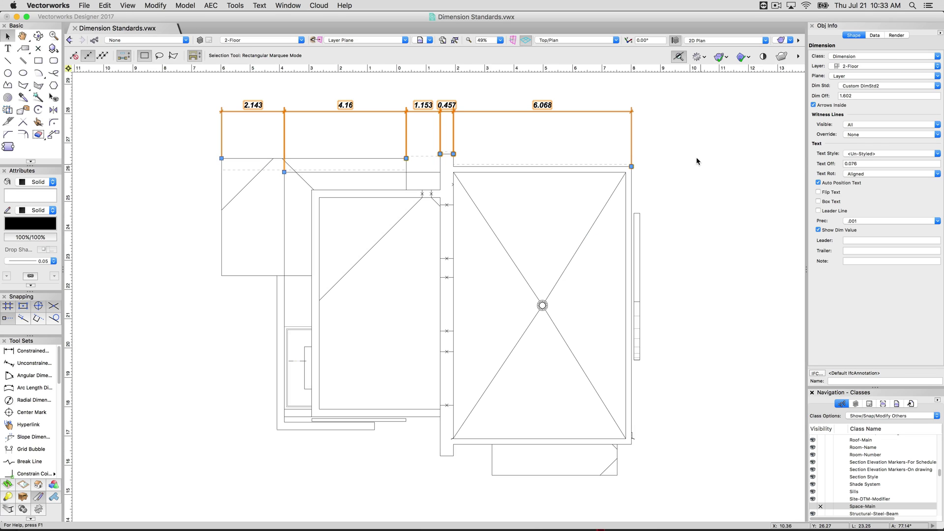
{"action": "key", "text": "h"}
{"action": "left_click_drag", "start_coordinate": [686, 125], "coordinate": [692, 215]}
{"action": "key", "text": "x"}
{"action": "scroll", "coordinate": [464, 190], "scroll_direction": "up", "scroll_amount": 3}
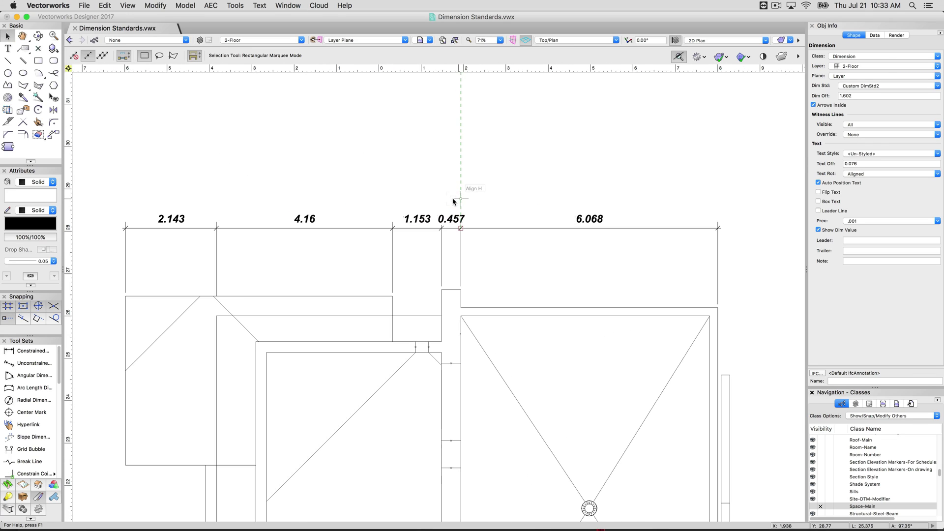
{"action": "left_click", "coordinate": [858, 87]}
{"action": "left_click", "coordinate": [890, 163]}
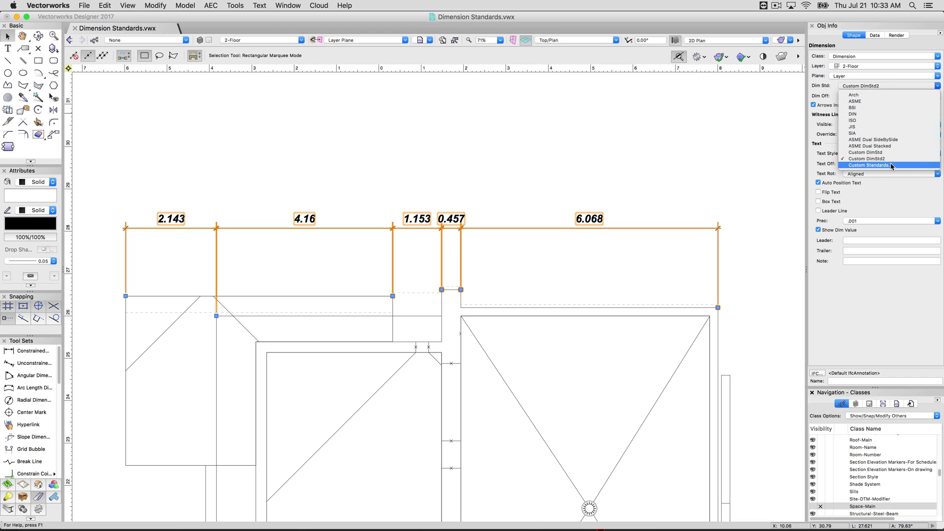
{"action": "left_click", "coordinate": [466, 145]}
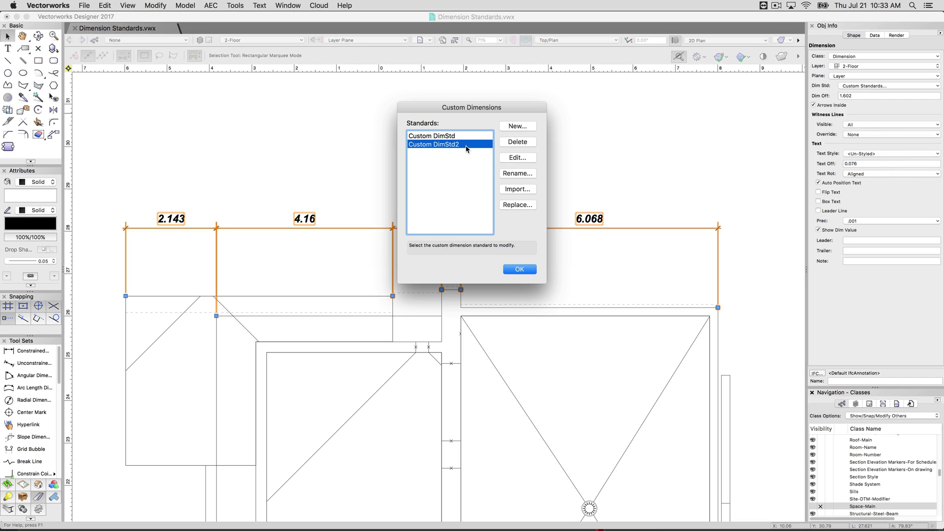
{"action": "left_click", "coordinate": [517, 158]}
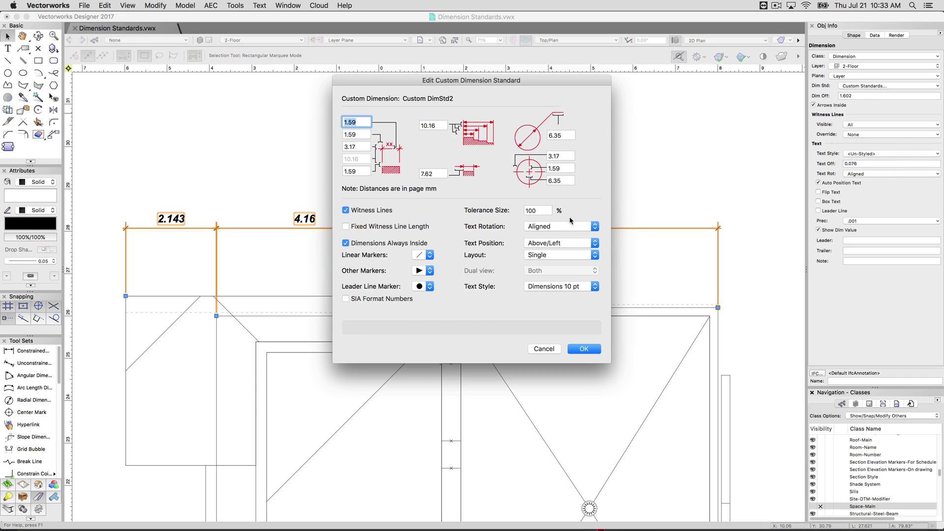
- Set Custom DimStd2 to stacked dual dimensions showing both primary and secondary values
{"action": "left_click", "coordinate": [539, 255]}
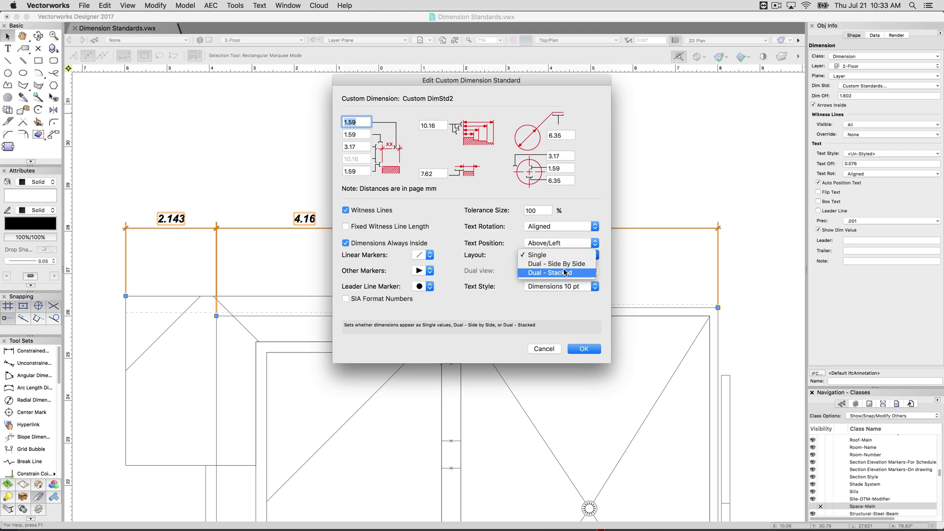
{"action": "left_click", "coordinate": [562, 273]}
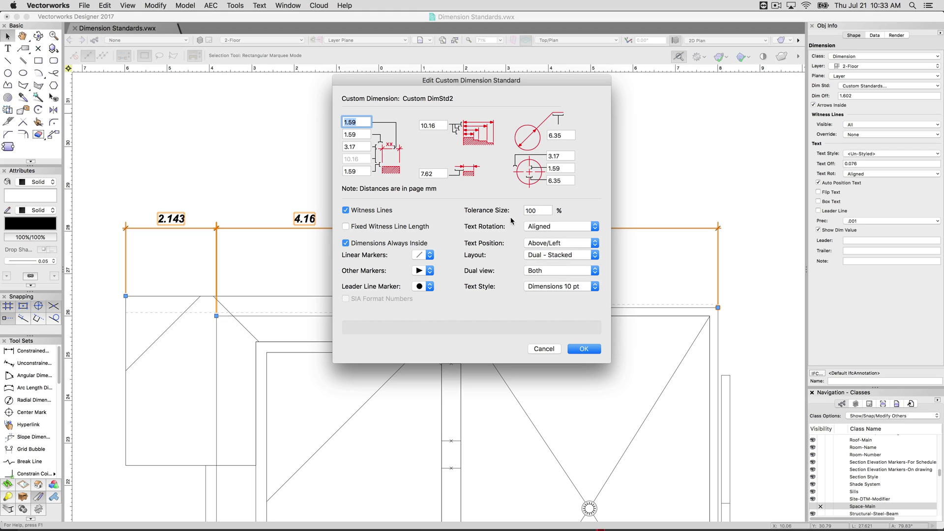
{"action": "left_click", "coordinate": [536, 272]}
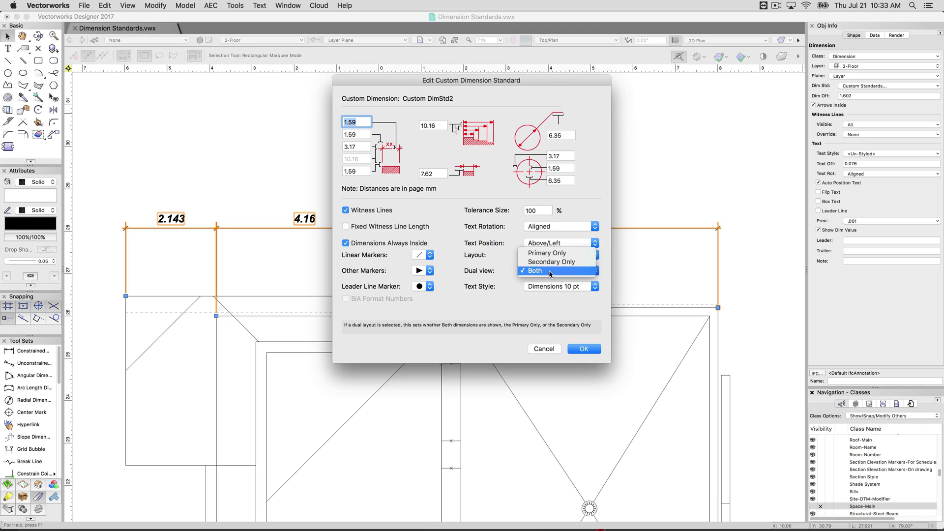
{"action": "left_click", "coordinate": [536, 272]}
{"action": "left_click", "coordinate": [584, 348]}
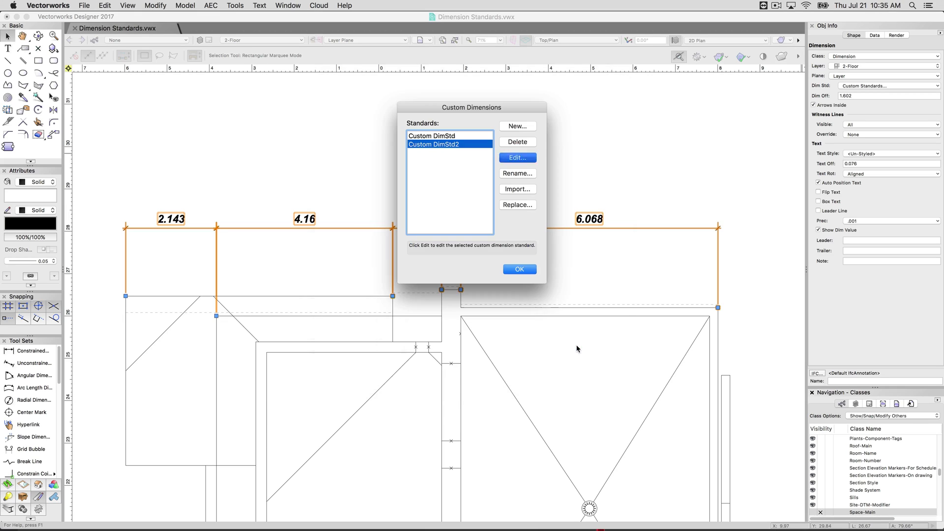
- Apply Custom DimStd2 to the chain and show secondary dual dimensions in Inches with unit marks
{"action": "left_click", "coordinate": [524, 267]}
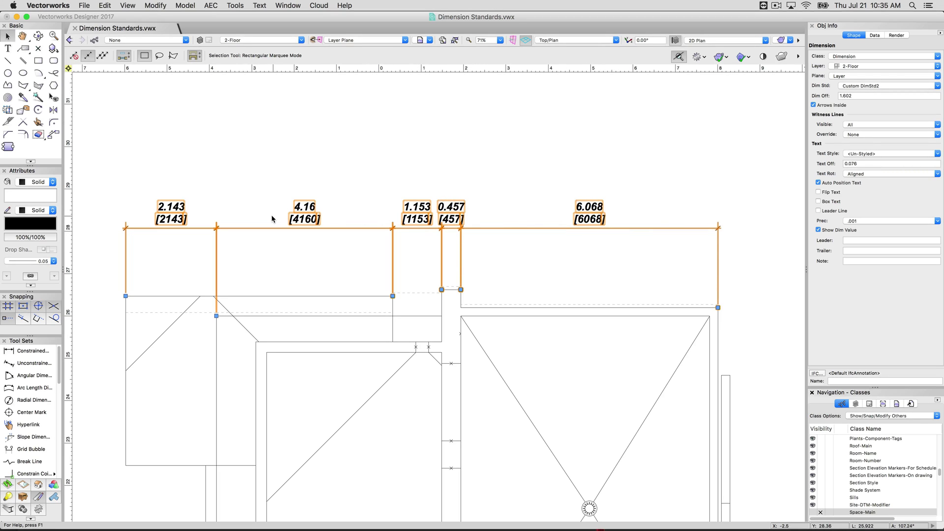
{"action": "left_click", "coordinate": [86, 5]}
{"action": "left_click", "coordinate": [86, 5]}
{"action": "left_click", "coordinate": [86, 5]}
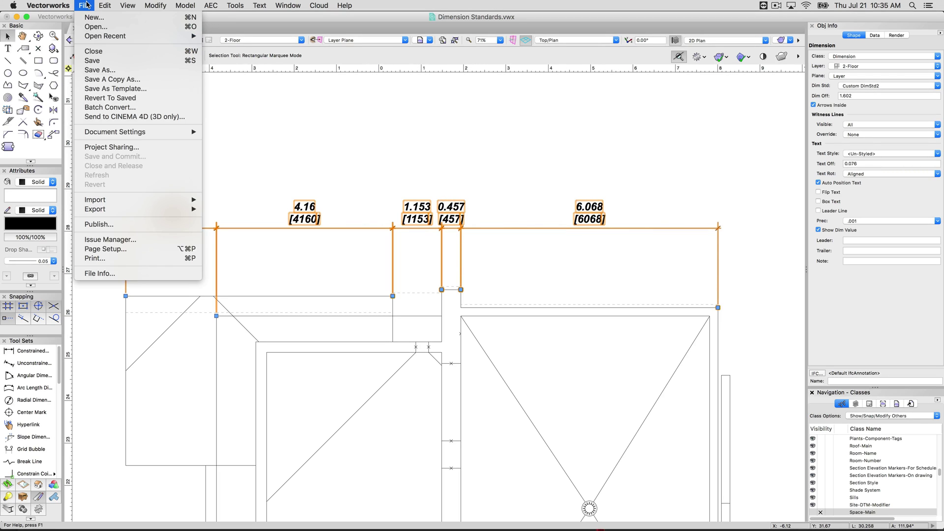
{"action": "mouse_move", "coordinate": [158, 132]}
{"action": "left_click", "coordinate": [228, 147]}
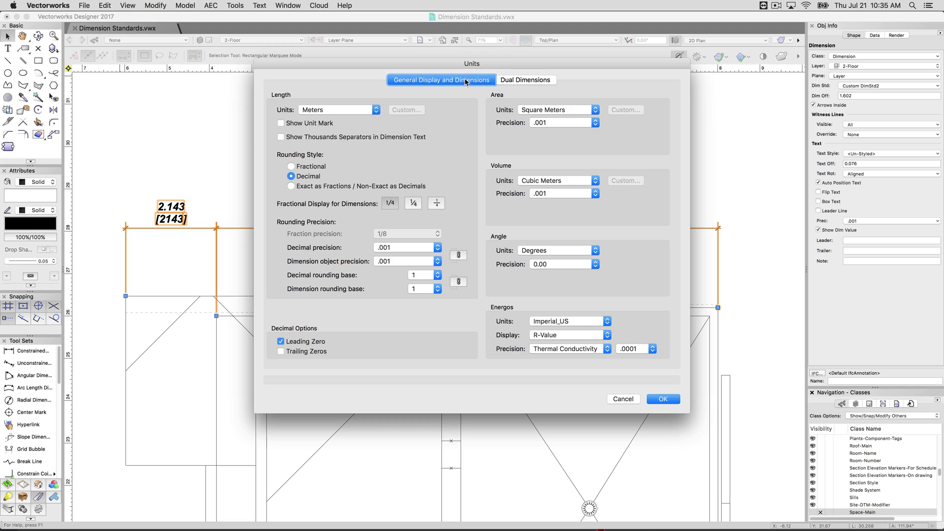
{"action": "left_click", "coordinate": [533, 81]}
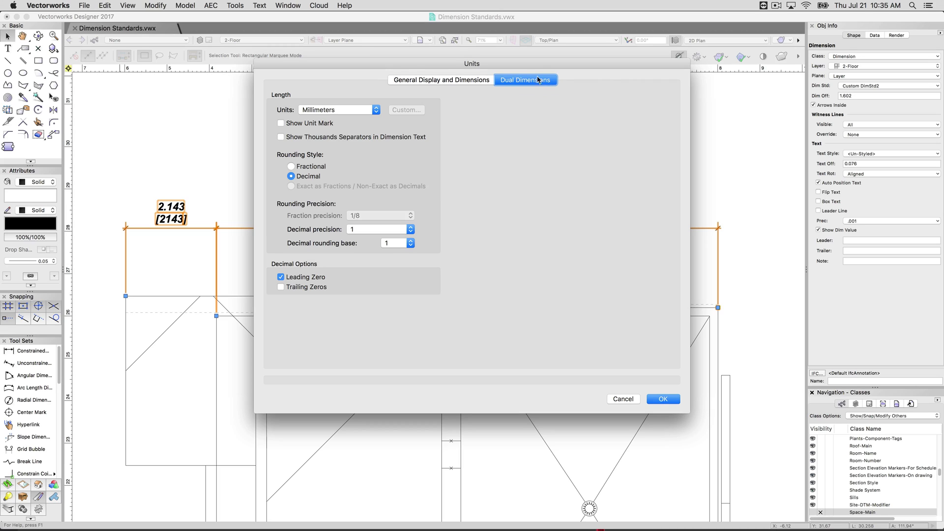
{"action": "left_click", "coordinate": [339, 109]}
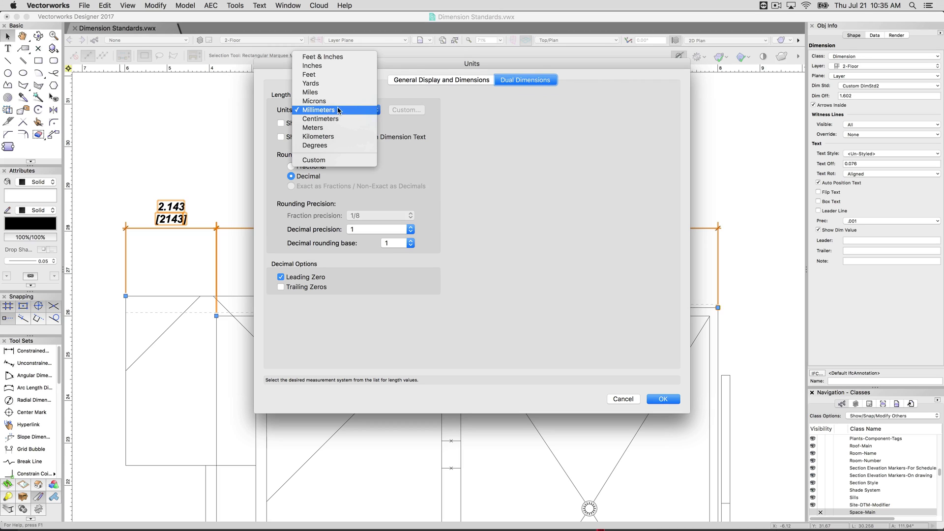
{"action": "left_click", "coordinate": [325, 66]}
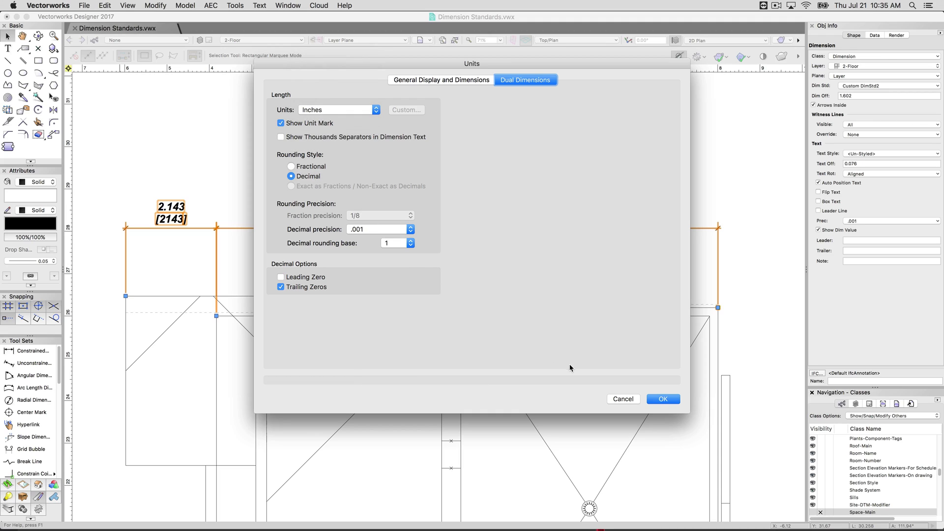
{"action": "left_click", "coordinate": [663, 398]}
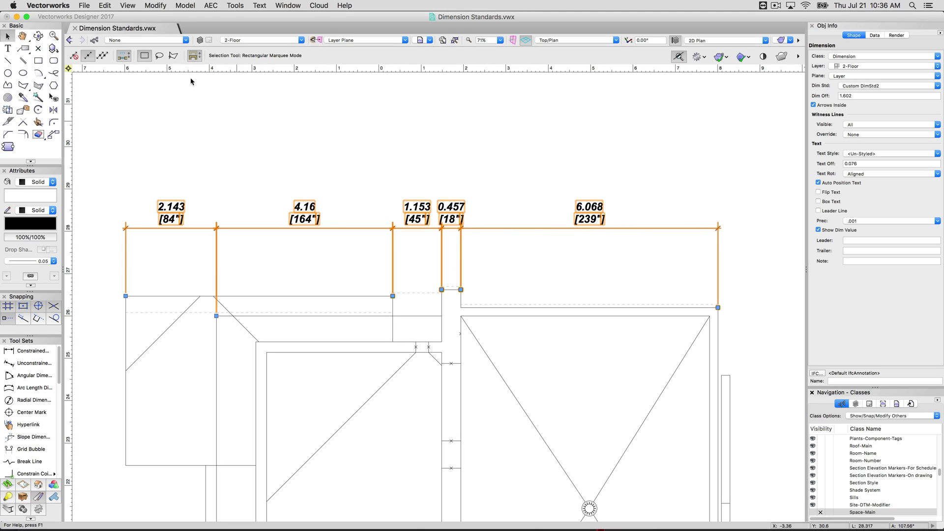
- Turn on Show Unit Mark for the primary units so dimensions read like 2.143m
{"action": "left_click", "coordinate": [86, 6]}
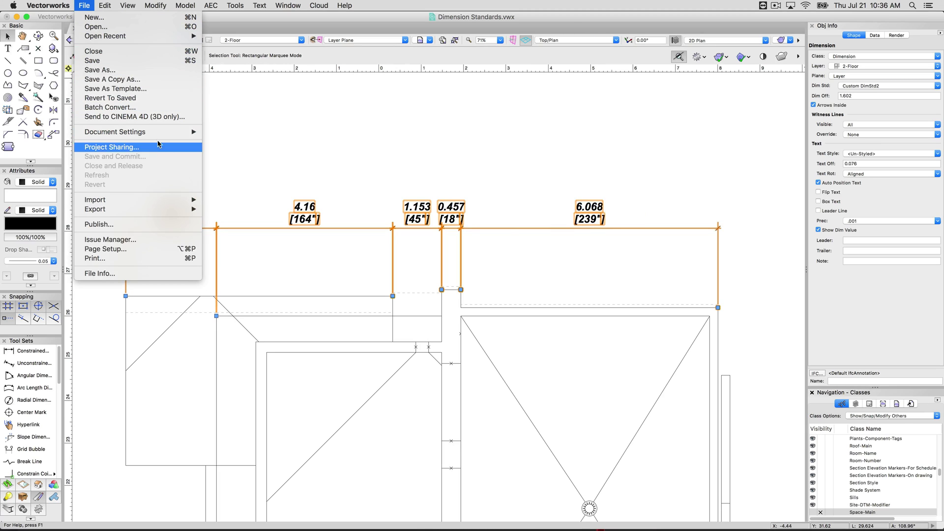
{"action": "mouse_move", "coordinate": [158, 133]}
{"action": "left_click", "coordinate": [227, 147]}
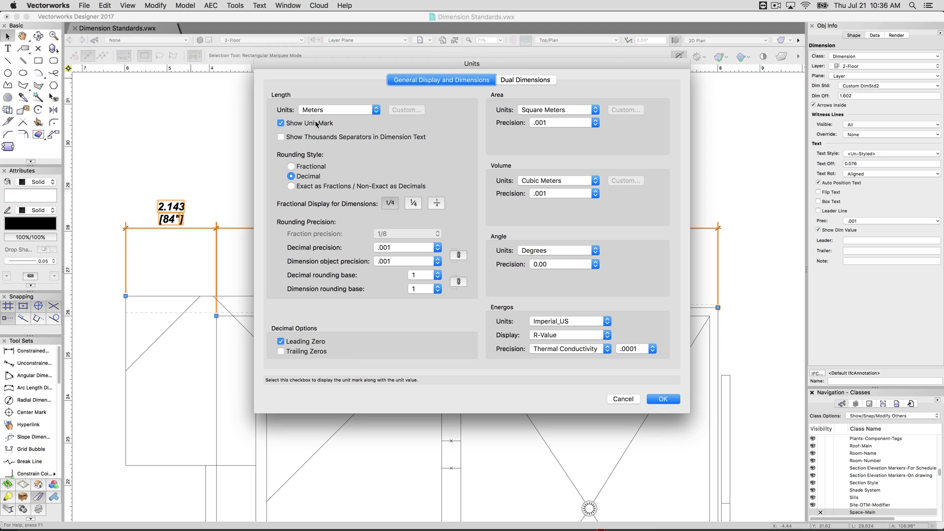
{"action": "left_click", "coordinate": [662, 398]}
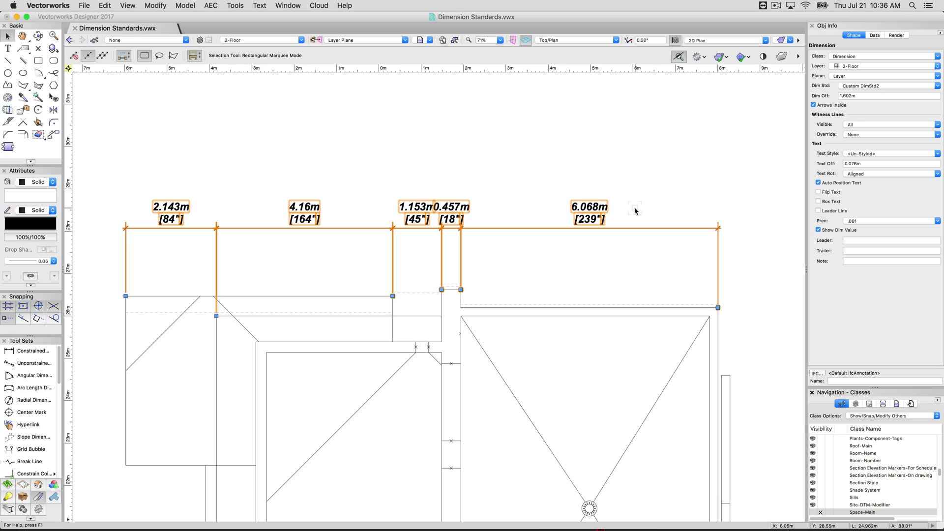
{"action": "left_click", "coordinate": [32, 350]}
{"action": "left_click", "coordinate": [154, 143]}
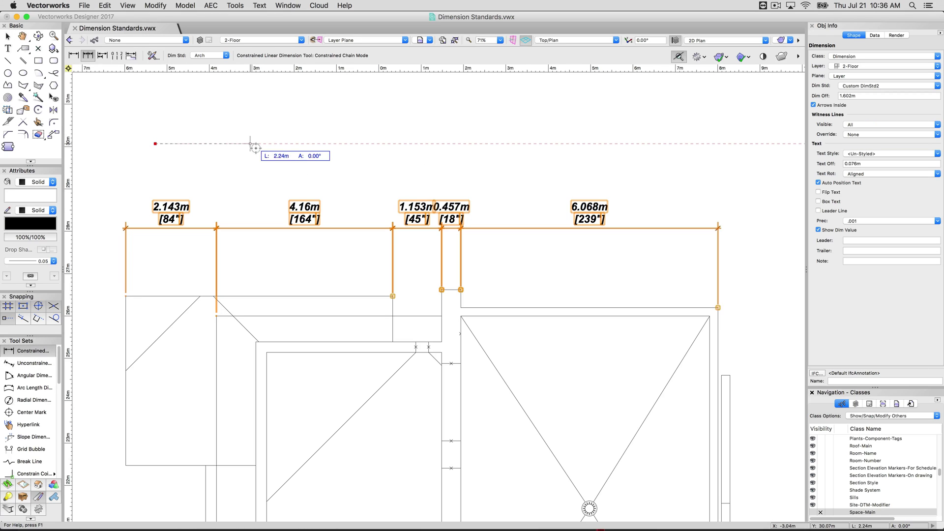
{"action": "left_click", "coordinate": [255, 143]}
{"action": "left_click", "coordinate": [256, 106]}
{"action": "left_click", "coordinate": [409, 144]}
{"action": "left_click", "coordinate": [517, 144]}
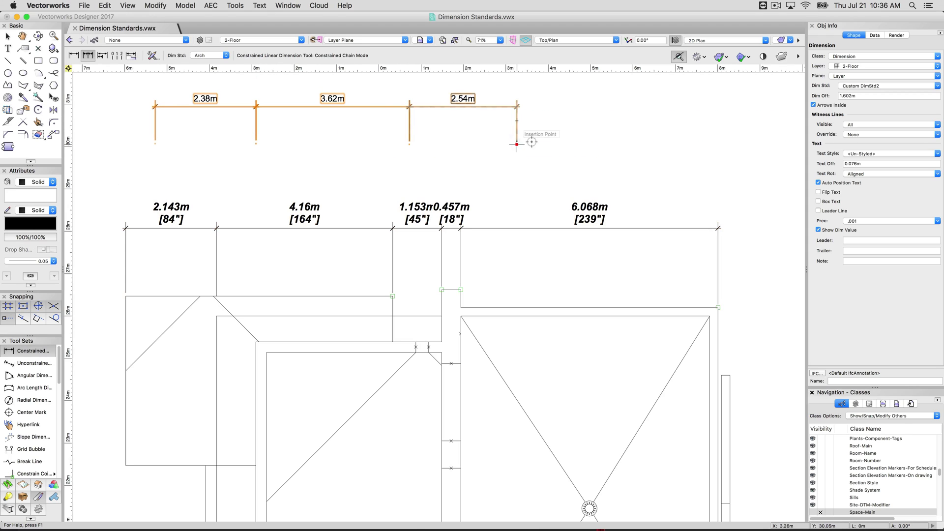
{"action": "left_click", "coordinate": [637, 144]}
{"action": "left_click", "coordinate": [712, 144]}
{"action": "double_click", "coordinate": [729, 154]}
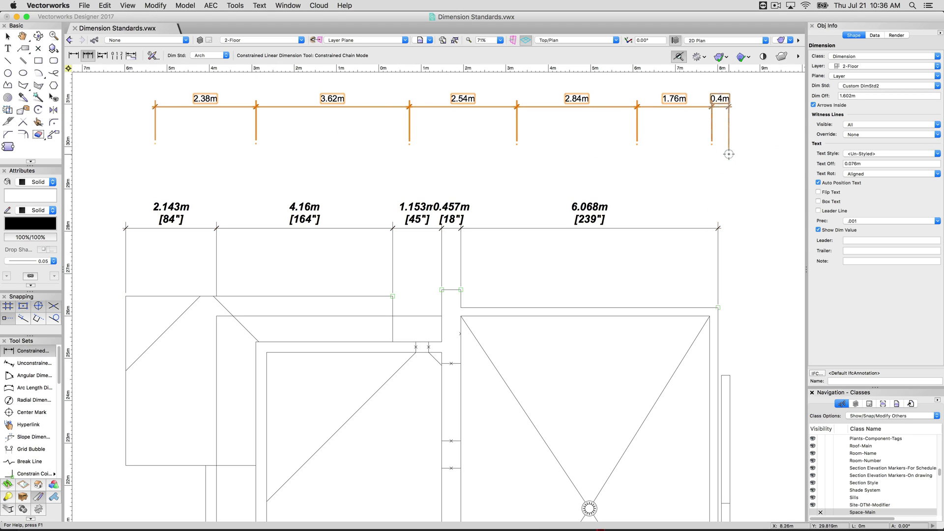
{"action": "left_click", "coordinate": [853, 86]}
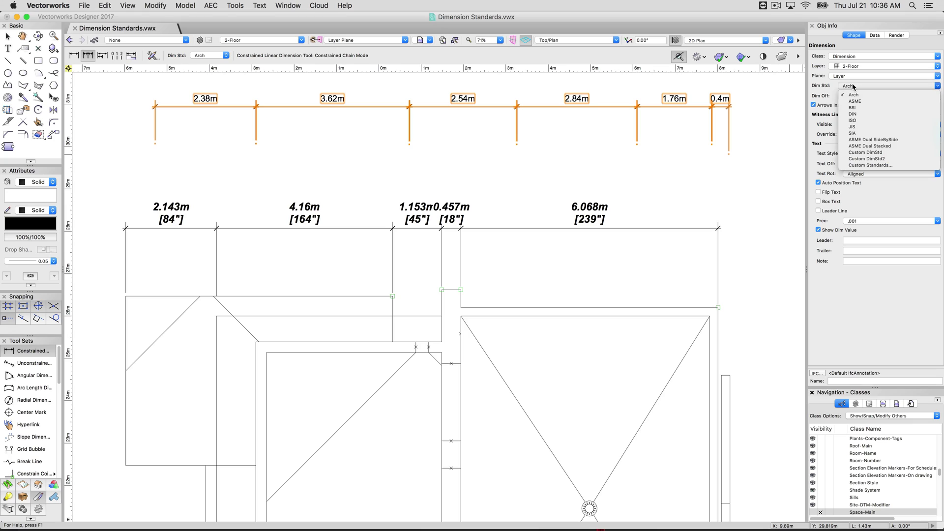
{"action": "left_click", "coordinate": [878, 158]}
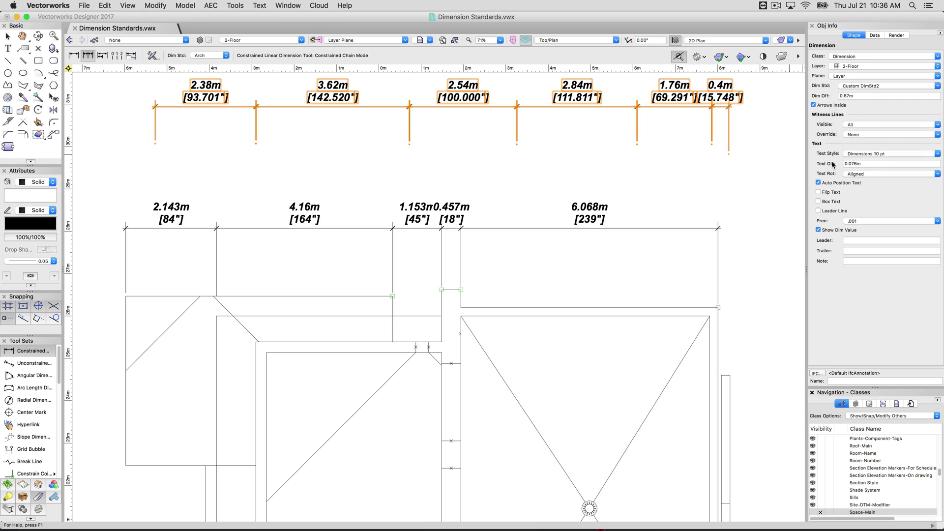
{"action": "key", "text": "super+z"}
{"action": "key", "text": "super+z"}
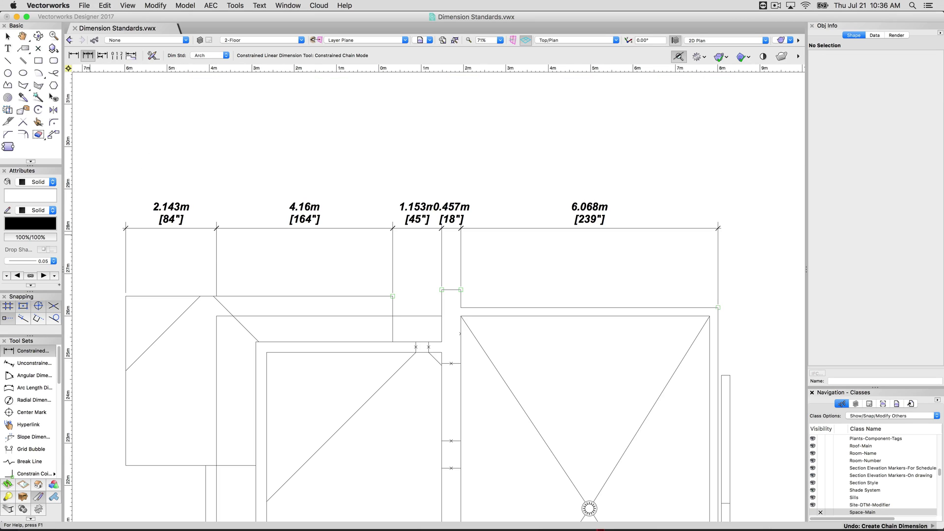
- Switch to constrained chain dimensioning with the custom dimension standard
{"action": "left_click", "coordinate": [29, 363]}
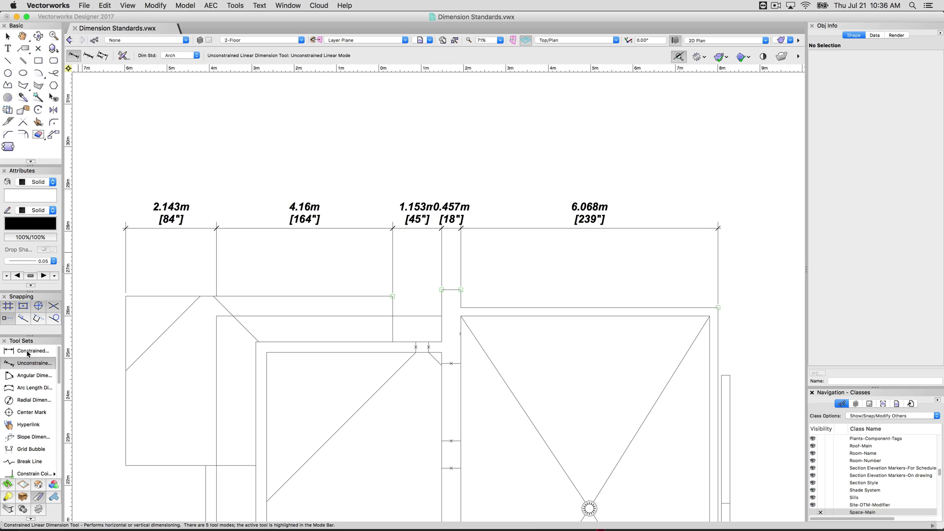
{"action": "left_click", "coordinate": [28, 352]}
{"action": "left_click", "coordinate": [205, 56]}
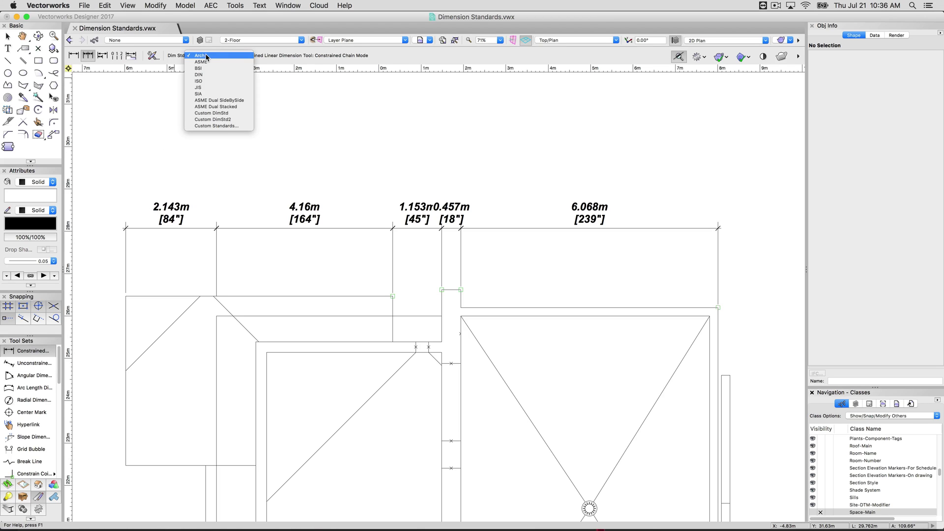
{"action": "left_click", "coordinate": [227, 120]}
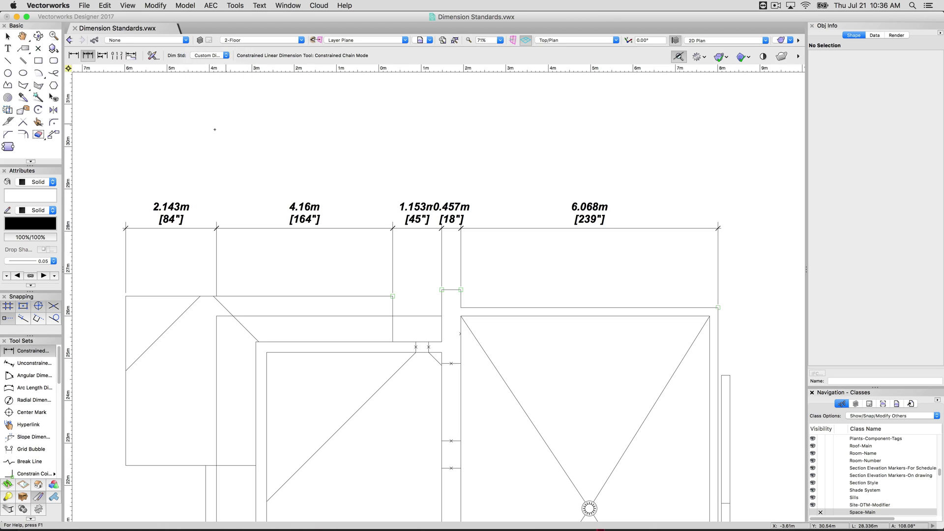
- Draw a new chain above the plan: 5.11m [201.181"] and two 2.11m [83.071"] segments
{"action": "left_click", "coordinate": [149, 158]}
{"action": "left_click", "coordinate": [365, 159]}
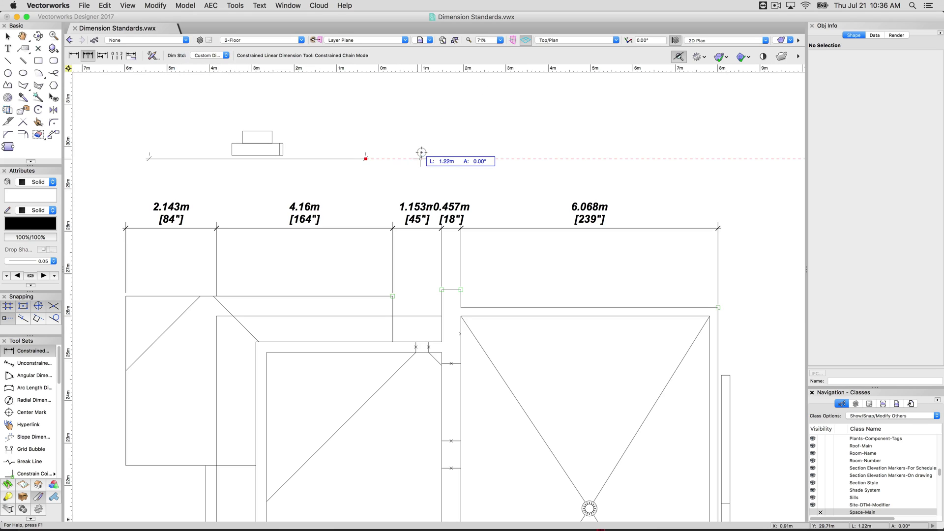
{"action": "left_click", "coordinate": [421, 117]}
{"action": "left_click", "coordinate": [455, 149]}
{"action": "left_click", "coordinate": [544, 150]}
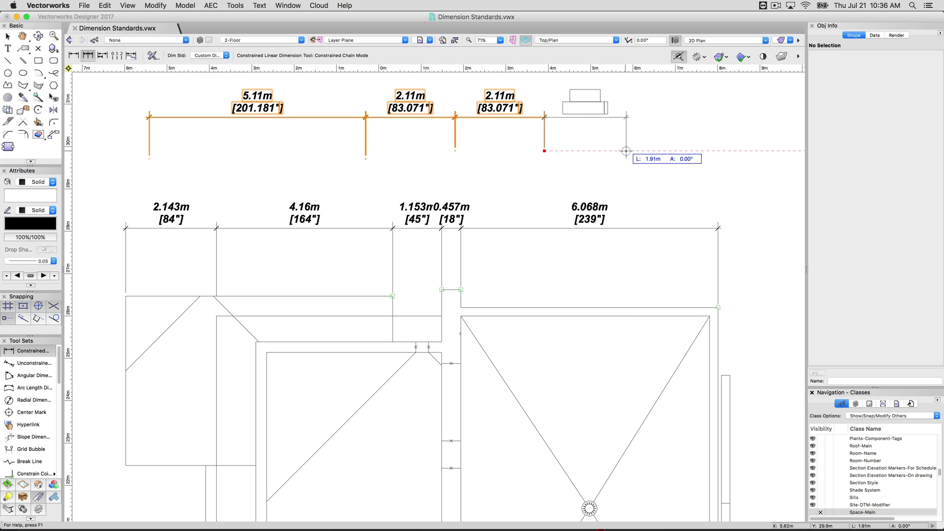